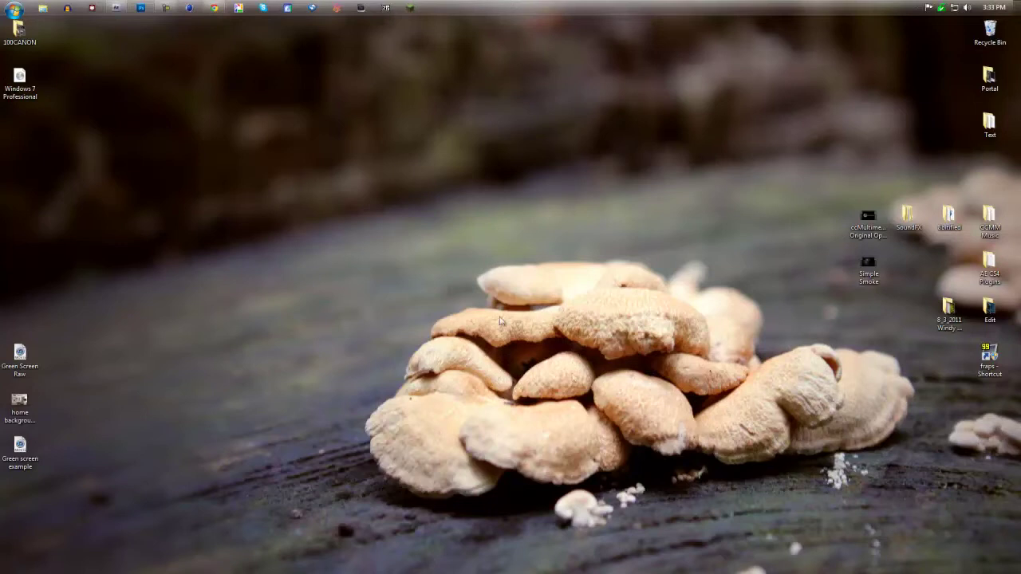
Import Green Screen Raw.mov and home background example.jpg, and add the green screen clip to Comp 1.
{"action": "left_click", "coordinate": [116, 7]}
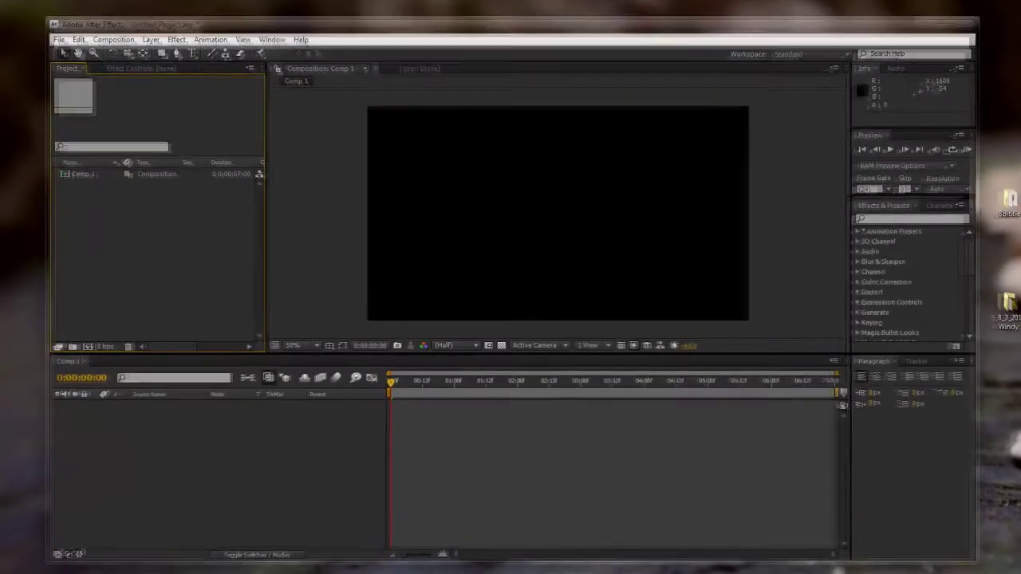
{"action": "left_click_drag", "start_coordinate": [113, 209], "coordinate": [113, 216]}
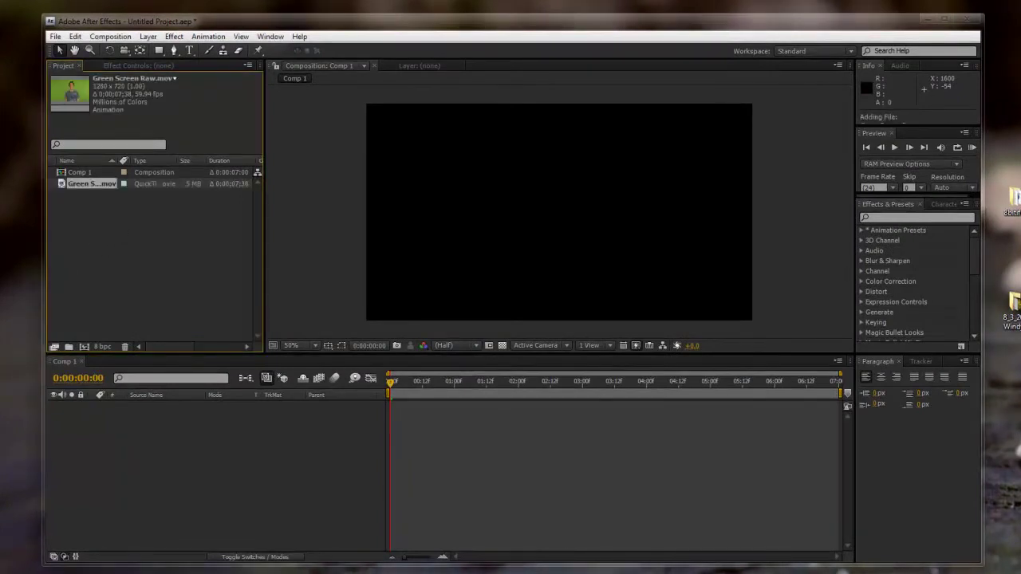
{"action": "left_click_drag", "start_coordinate": [24, 208], "coordinate": [125, 221]}
{"action": "left_click_drag", "start_coordinate": [83, 185], "coordinate": [559, 211]}
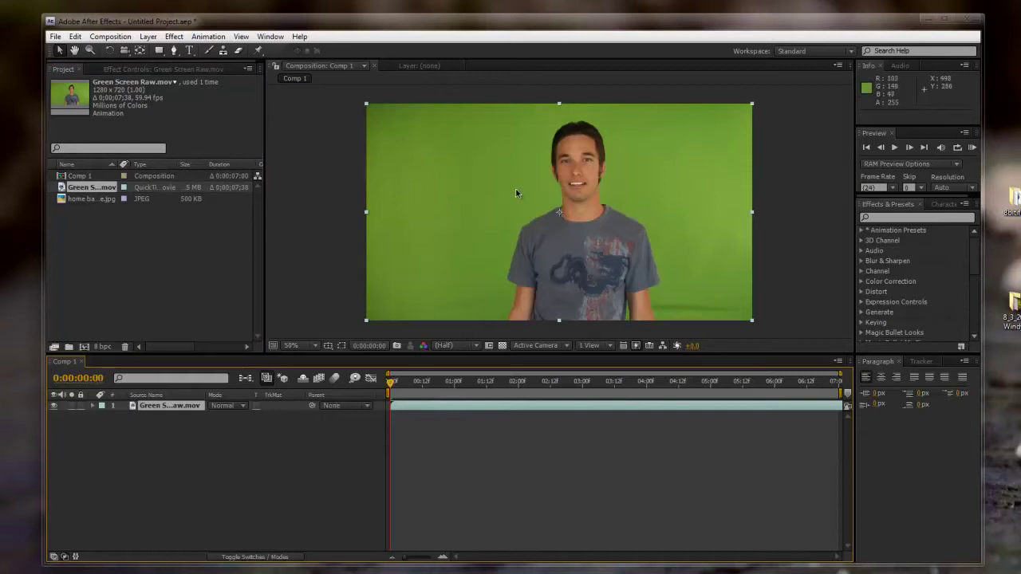
Apply Keylight (1.2) to the clip and sample the green backdrop as the Screen Colour.
{"action": "left_click", "coordinate": [180, 38]}
{"action": "mouse_move", "coordinate": [250, 203]}
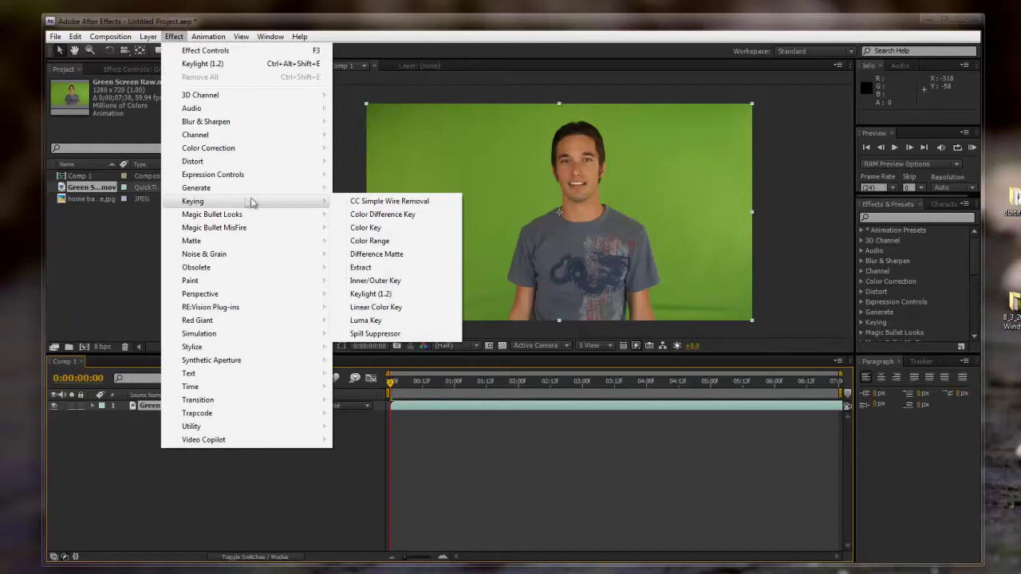
{"action": "left_click", "coordinate": [371, 294]}
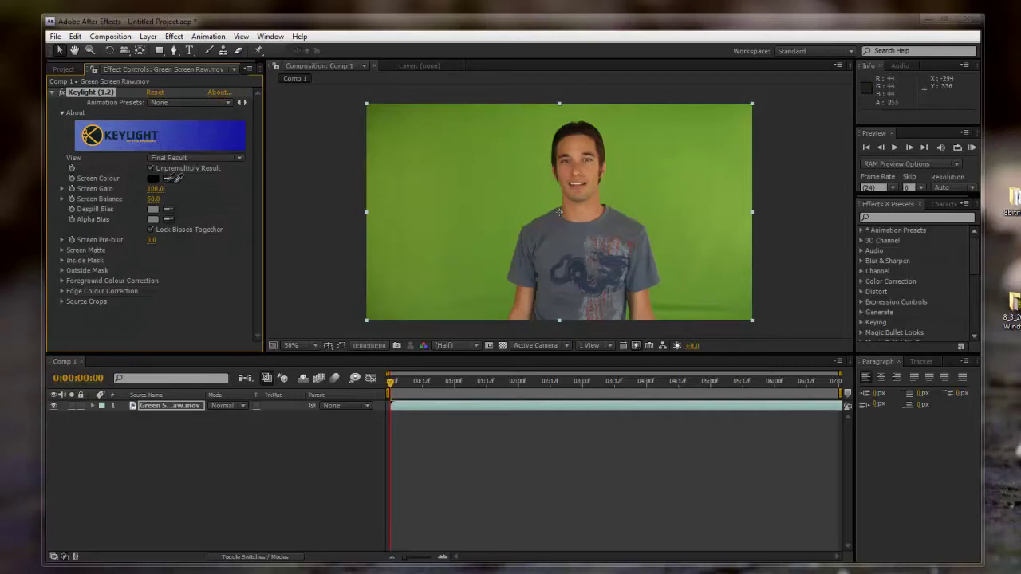
{"action": "left_click", "coordinate": [456, 199]}
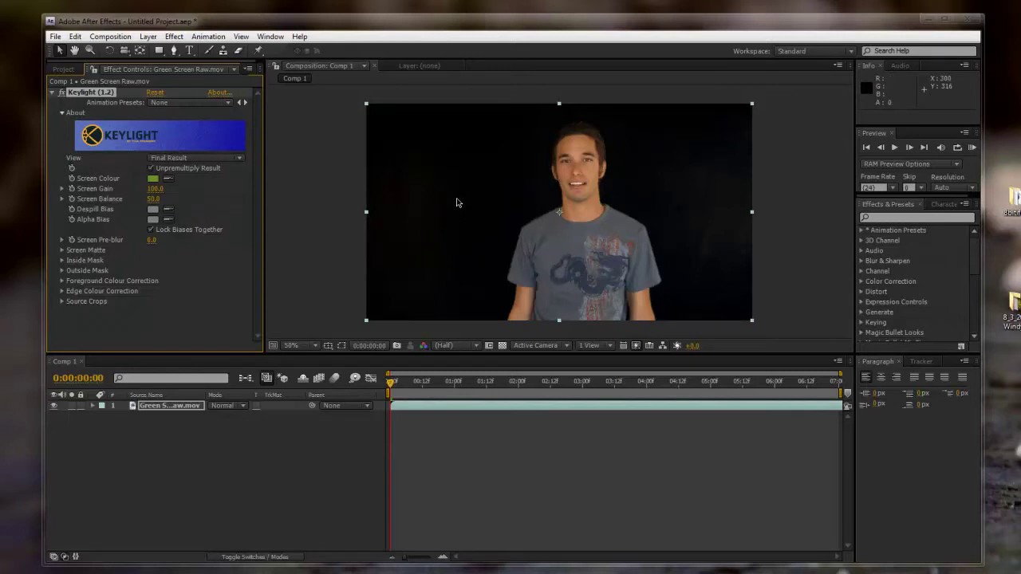
Toggle the transparency grid on and off to check the key.
{"action": "left_click", "coordinate": [502, 345]}
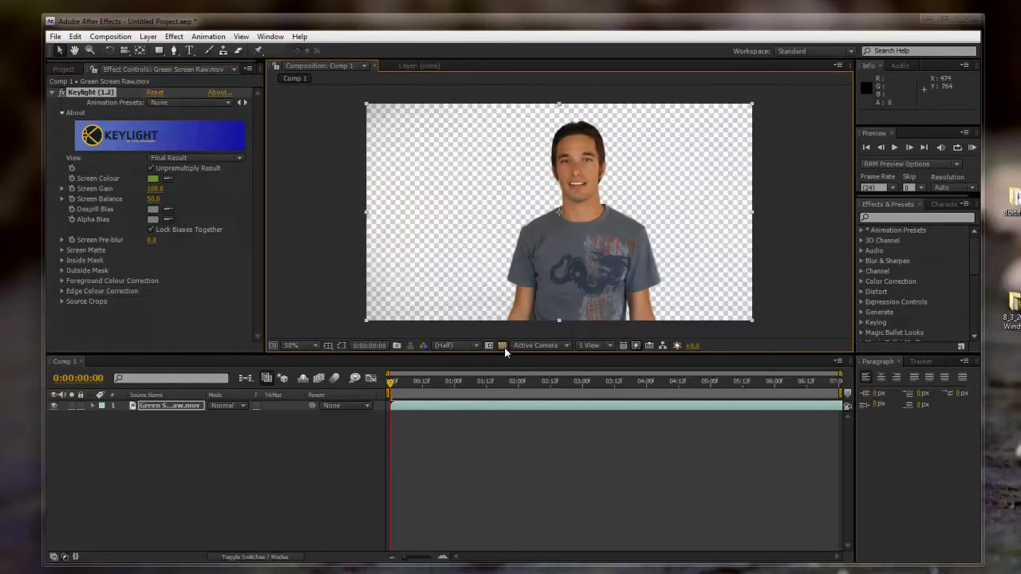
{"action": "left_click", "coordinate": [503, 345]}
{"action": "left_click", "coordinate": [503, 346]}
{"action": "left_click", "coordinate": [503, 346]}
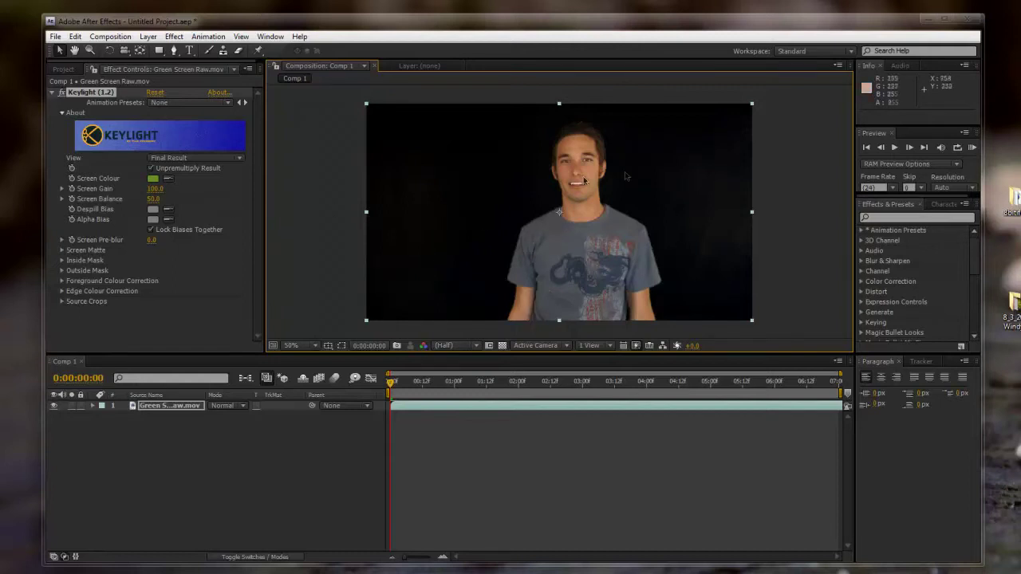
Switch Keylight View to Combined Matte and set Clip Black to 30.0 and Clip White to 92.0.
{"action": "left_click", "coordinate": [242, 159]}
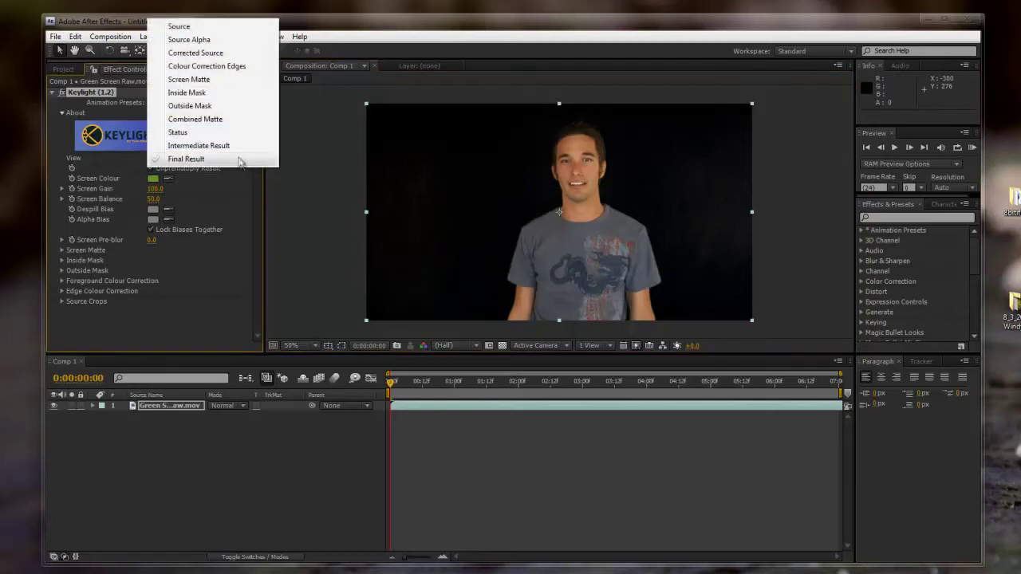
{"action": "left_click", "coordinate": [231, 126]}
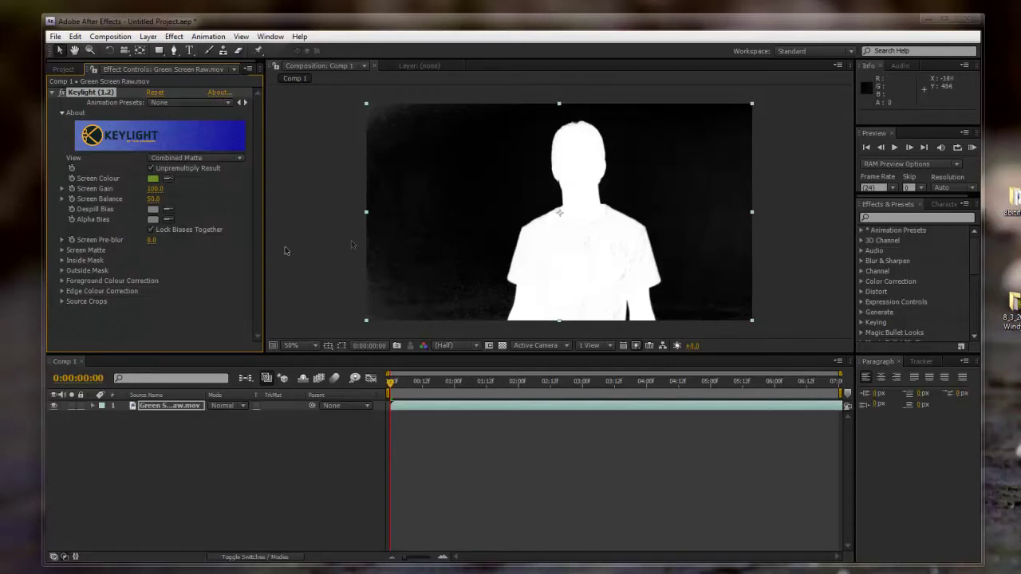
{"action": "left_click", "coordinate": [62, 250]}
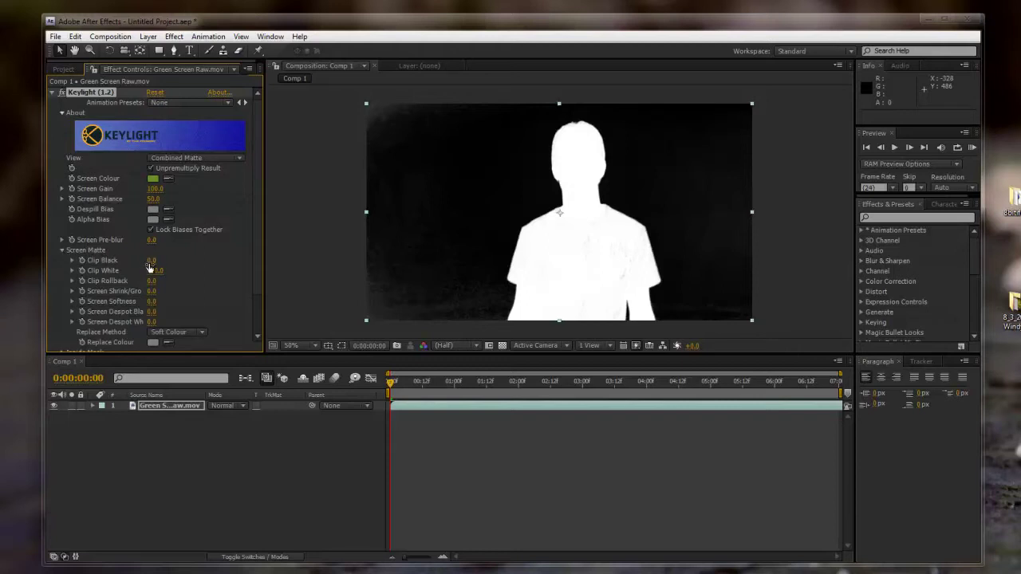
{"action": "left_click_drag", "start_coordinate": [150, 260], "coordinate": [158, 260]}
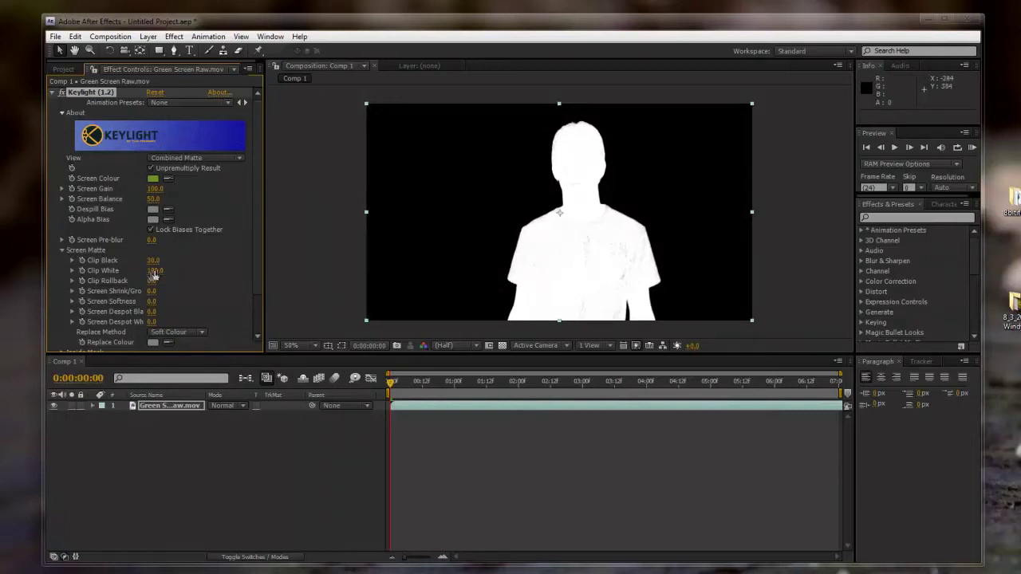
{"action": "left_click_drag", "start_coordinate": [154, 271], "coordinate": [150, 271]}
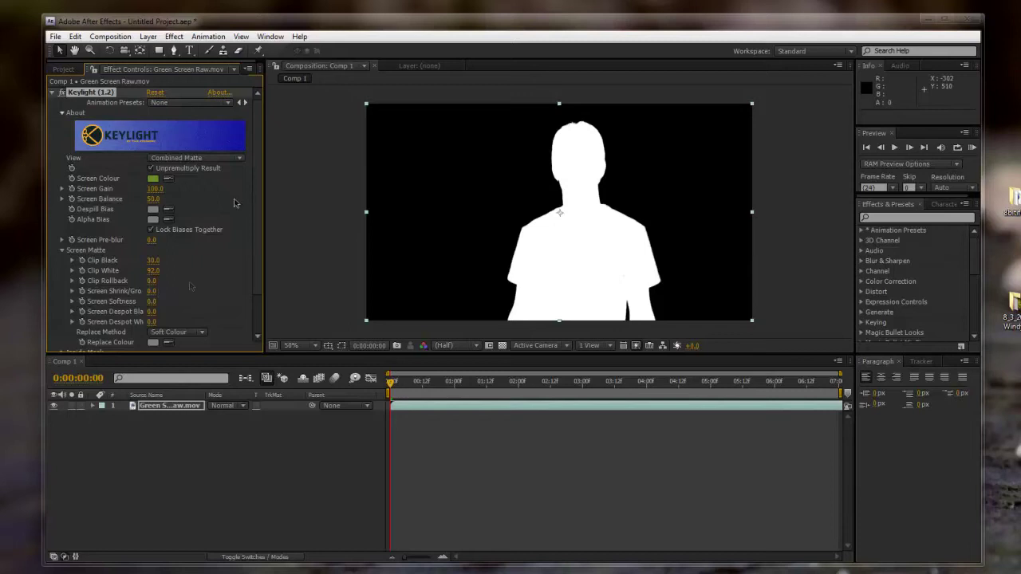
{"action": "left_click", "coordinate": [240, 162]}
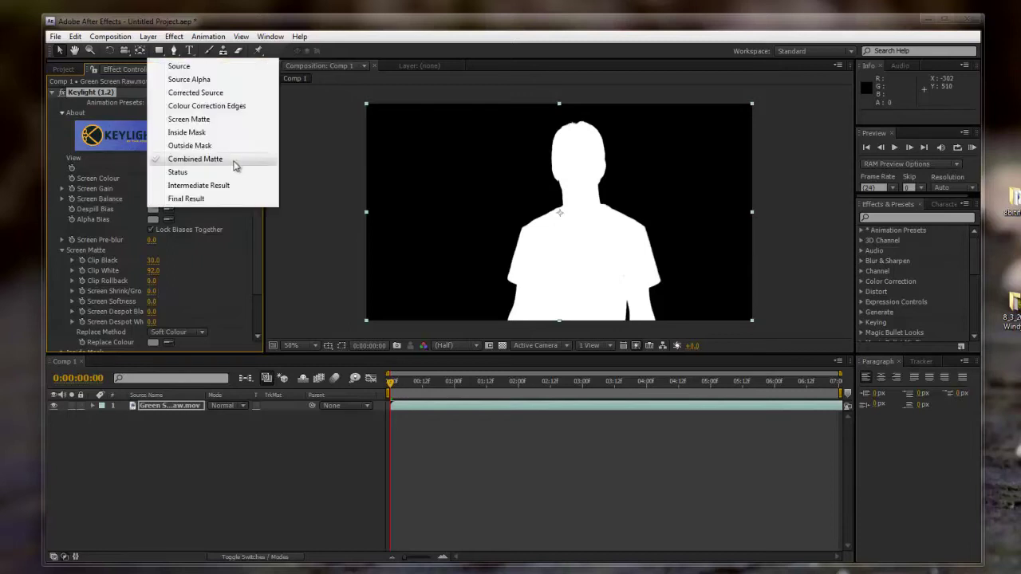
Set Keylight View back to Final Result, Screen Pre-blur to 2.0 and Screen Shrink/Grow to -0.6.
{"action": "left_click", "coordinate": [223, 197]}
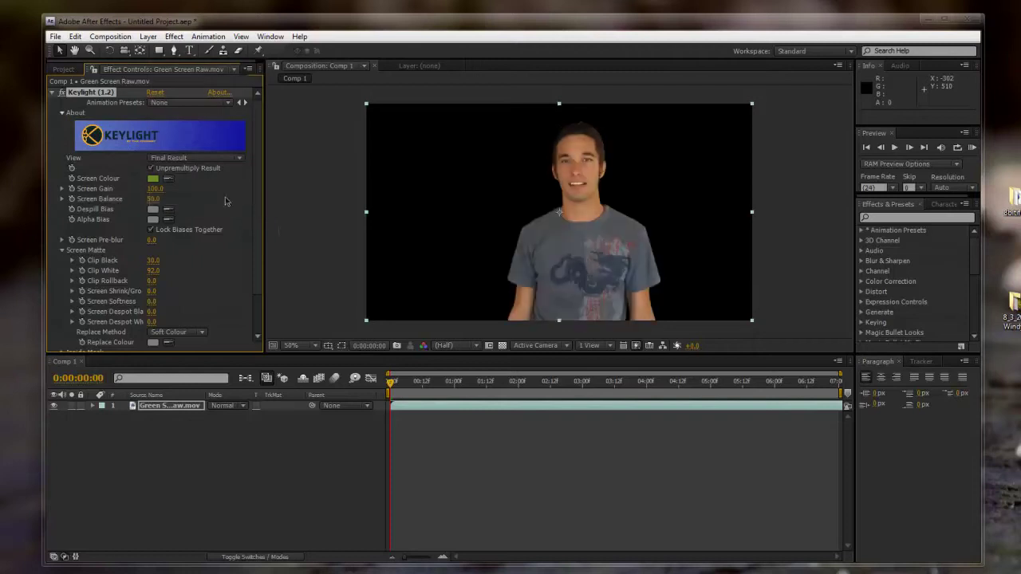
{"action": "right_click", "coordinate": [164, 243]}
{"action": "key", "text": "Escape"}
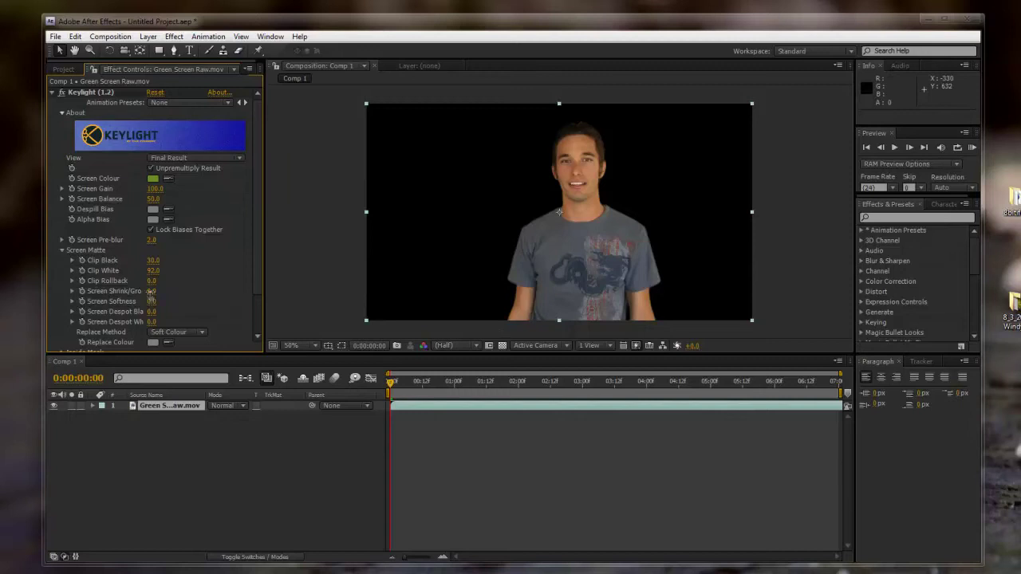
{"action": "left_click_drag", "start_coordinate": [150, 291], "coordinate": [206, 285]}
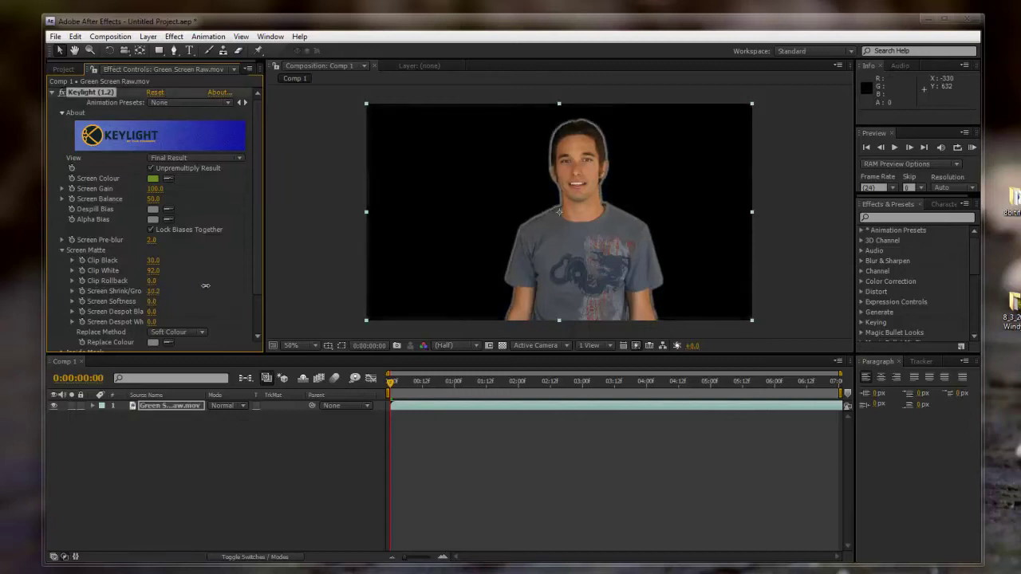
{"action": "left_click_drag", "start_coordinate": [195, 289], "coordinate": [145, 291]}
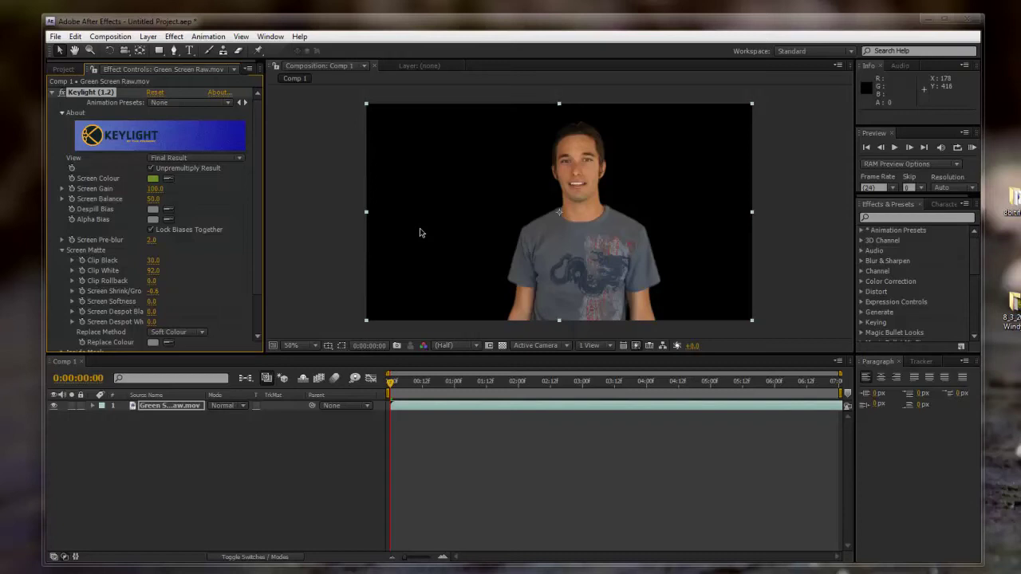
Change the Despill Bias colour to dark grey 2B2B2B at 17% brightness.
{"action": "left_click", "coordinate": [153, 211]}
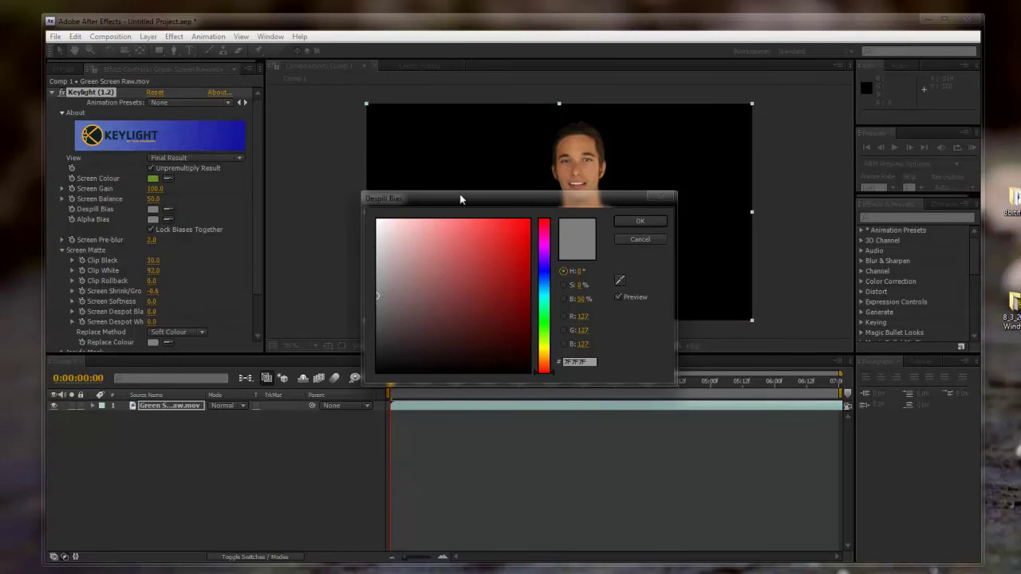
{"action": "left_click_drag", "start_coordinate": [463, 198], "coordinate": [373, 170]}
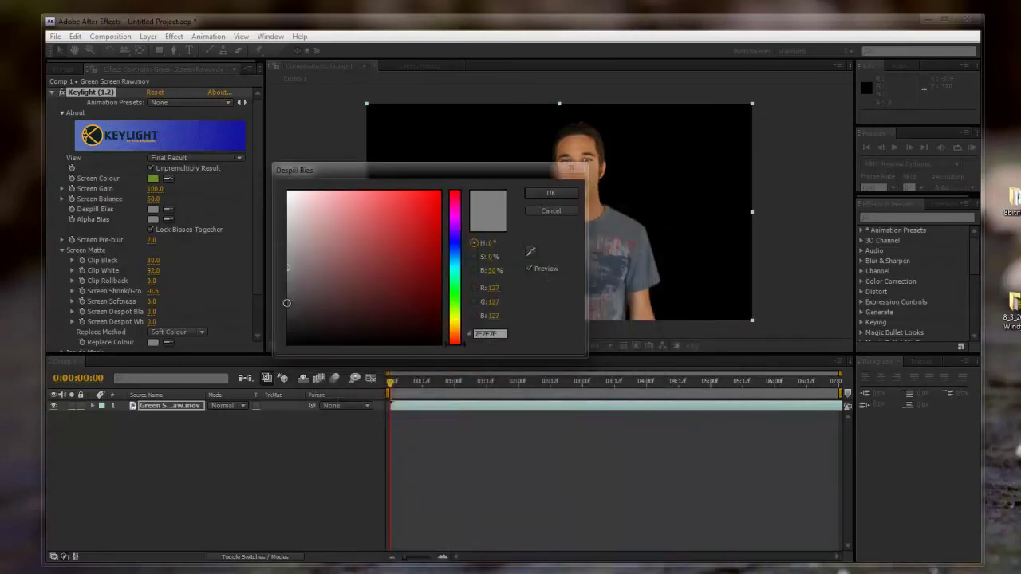
{"action": "left_click_drag", "start_coordinate": [285, 298], "coordinate": [288, 318]}
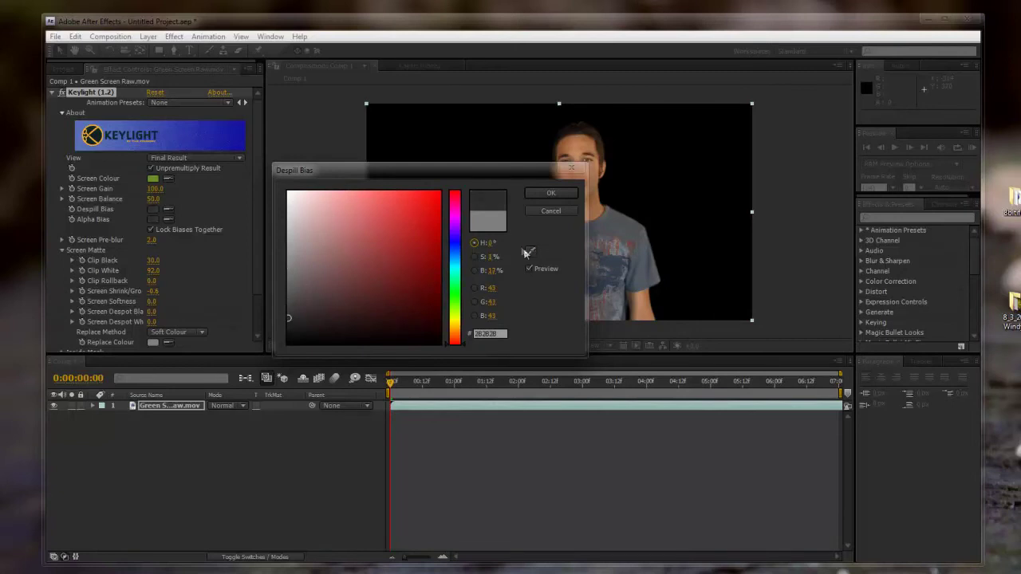
{"action": "left_click", "coordinate": [539, 195]}
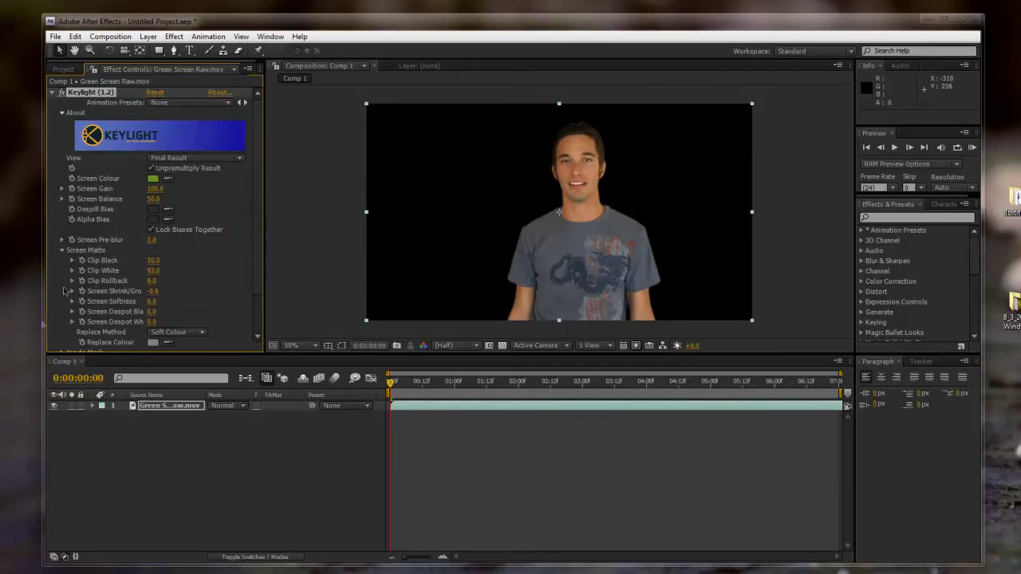
Add home background example.jpg as layer 2 beneath the keyed clip, then select layer 1.
{"action": "left_click", "coordinate": [64, 71]}
{"action": "left_click", "coordinate": [70, 202]}
{"action": "left_click_drag", "start_coordinate": [74, 202], "coordinate": [677, 385]}
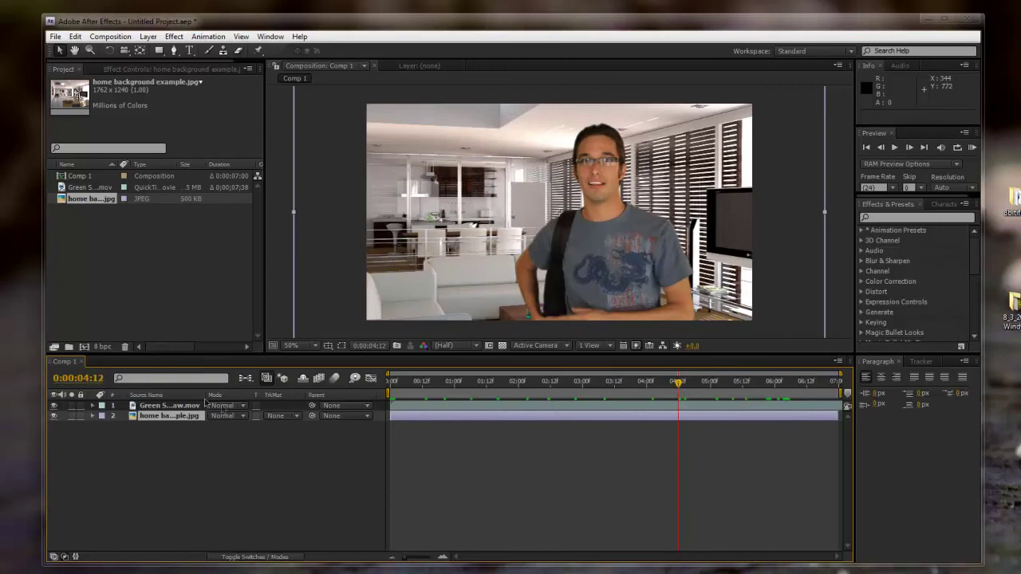
{"action": "left_click", "coordinate": [179, 406]}
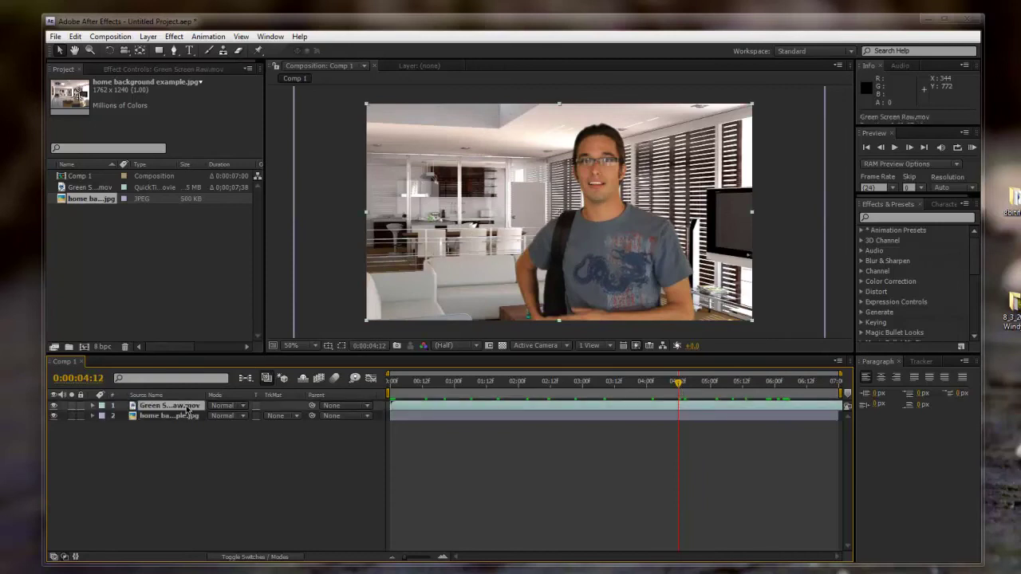
Apply Color Correction > Curves to Green Screen Raw.mov and bend the RGB curve upward.
{"action": "left_click", "coordinate": [174, 37]}
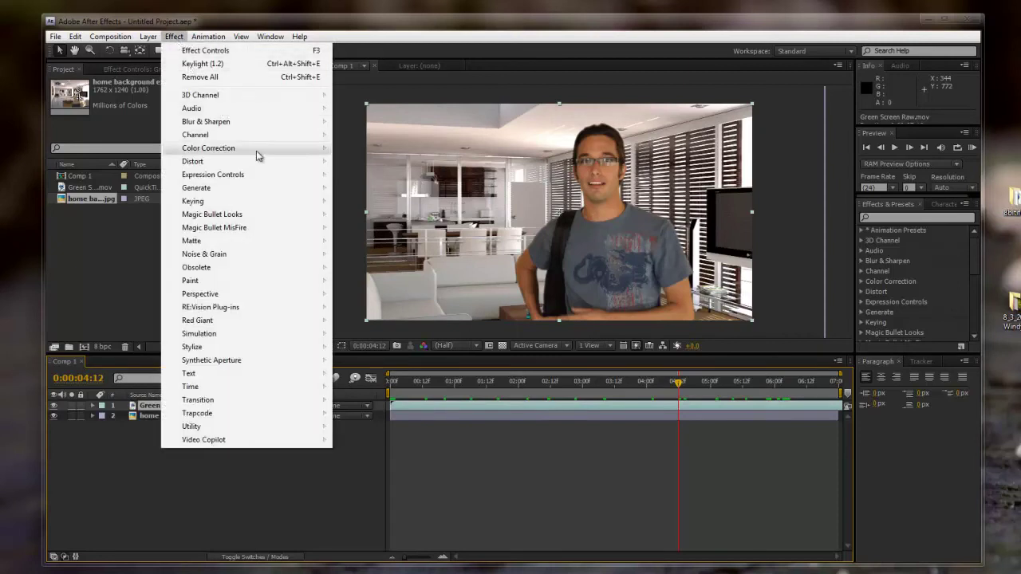
{"action": "mouse_move", "coordinate": [263, 154]}
{"action": "left_click", "coordinate": [390, 349]}
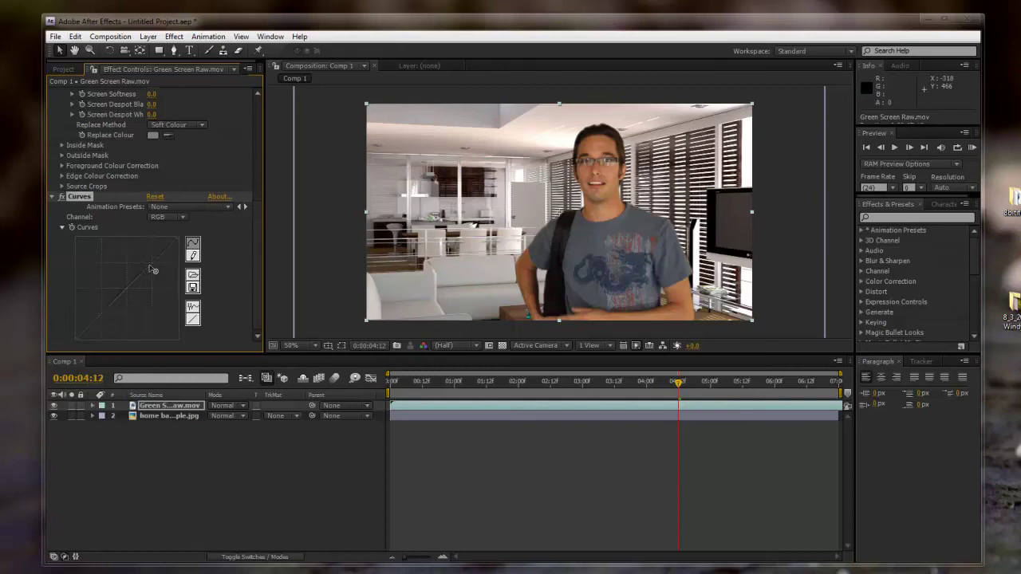
{"action": "left_click_drag", "start_coordinate": [147, 259], "coordinate": [146, 256]}
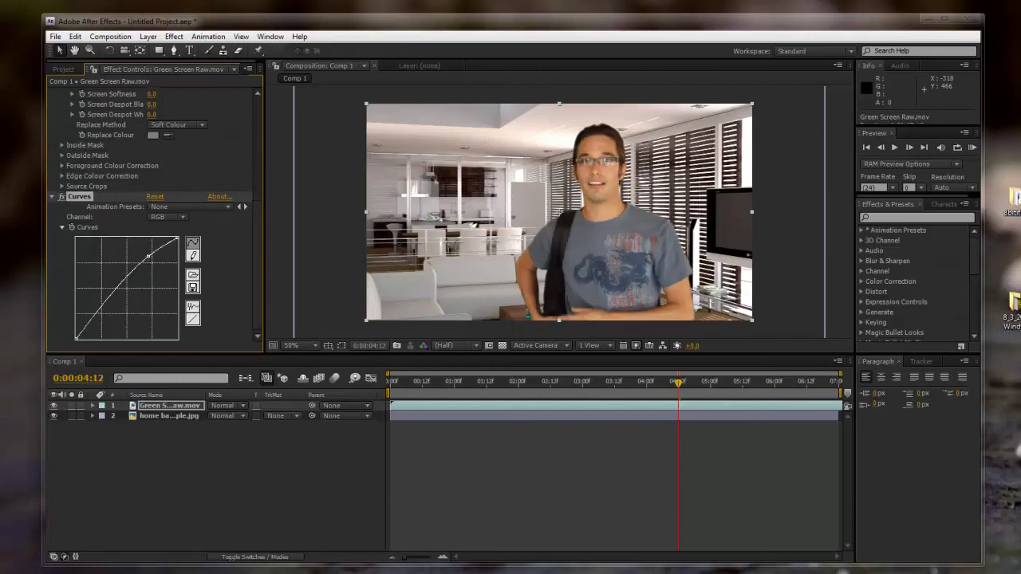